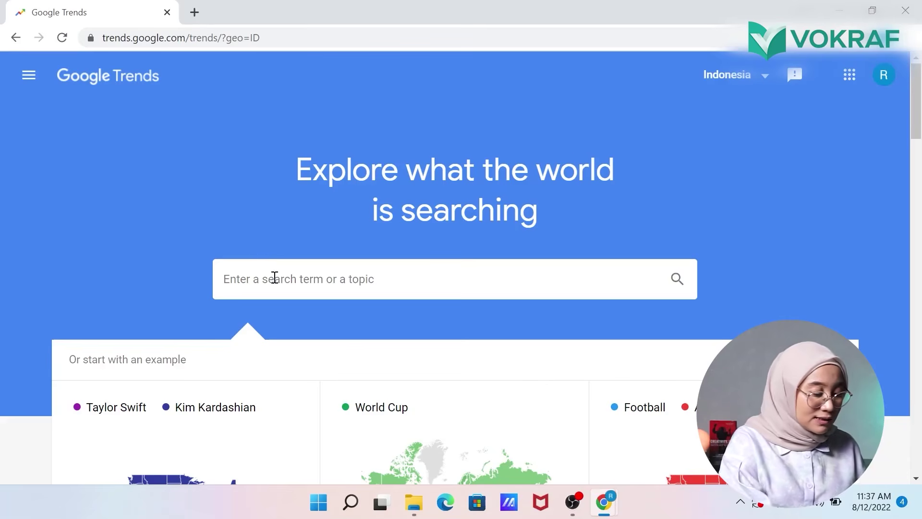
# Search Google Trends for the term "rumah minimalis"
pyautogui.click(274, 278)
pyautogui.write('rumah minimalis')
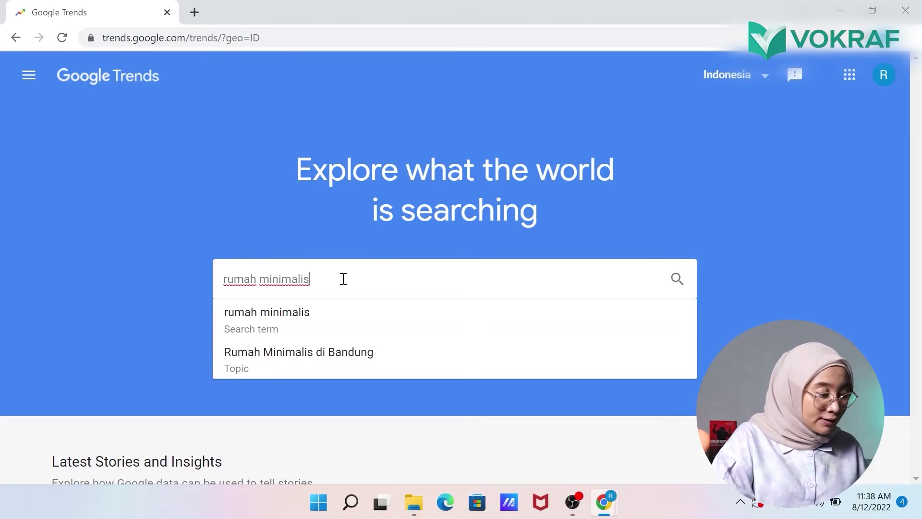
pyautogui.press('Return')
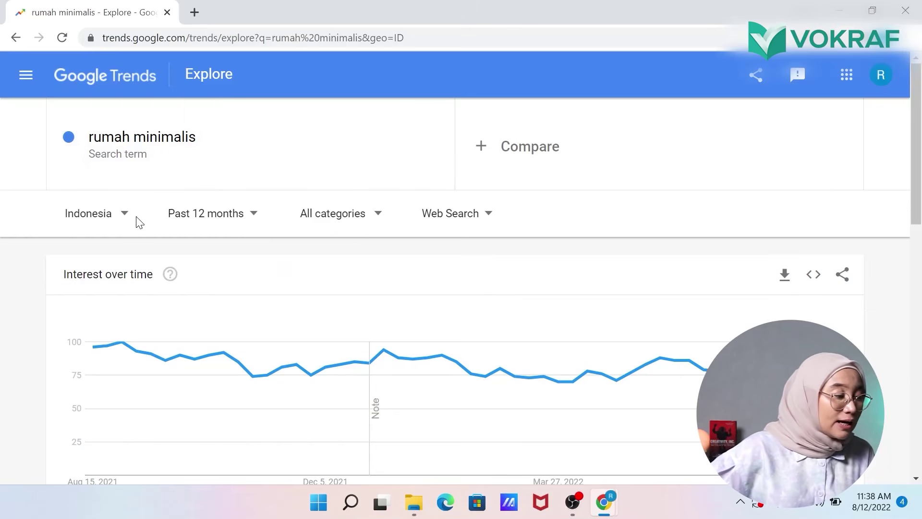
# Set the trend's time range to Past 7 days and check the available search types
pyautogui.click(111, 213)
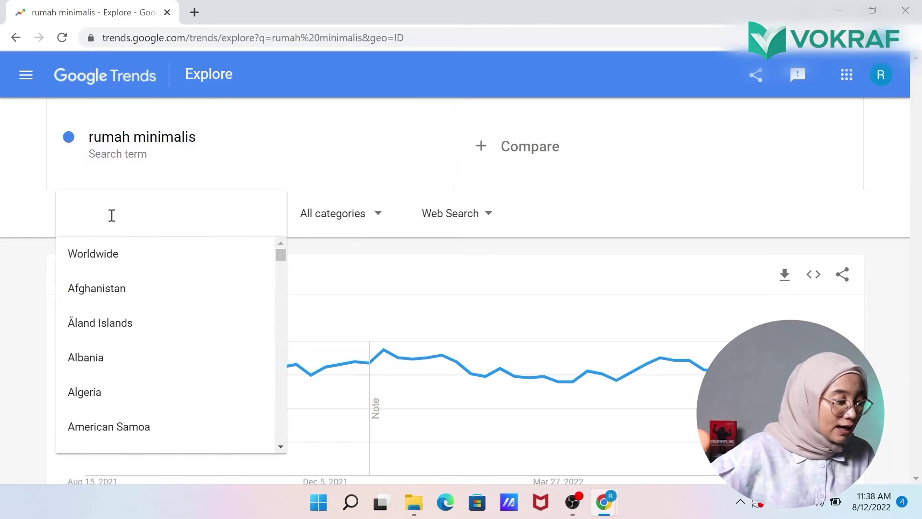
pyautogui.press('Escape')
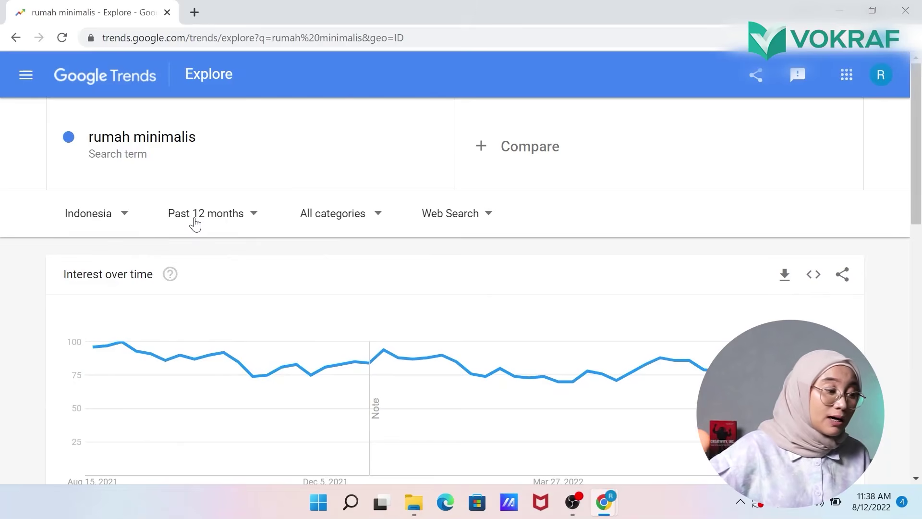
pyautogui.click(195, 223)
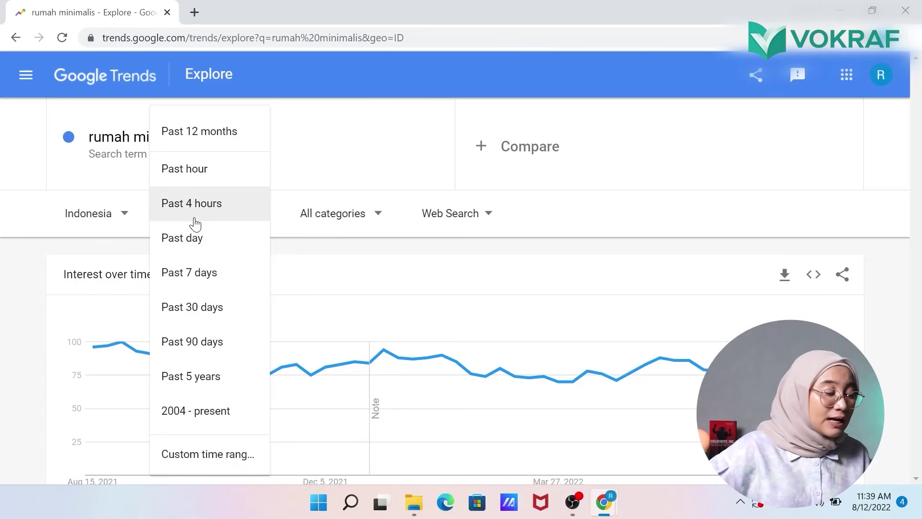
pyautogui.click(202, 272)
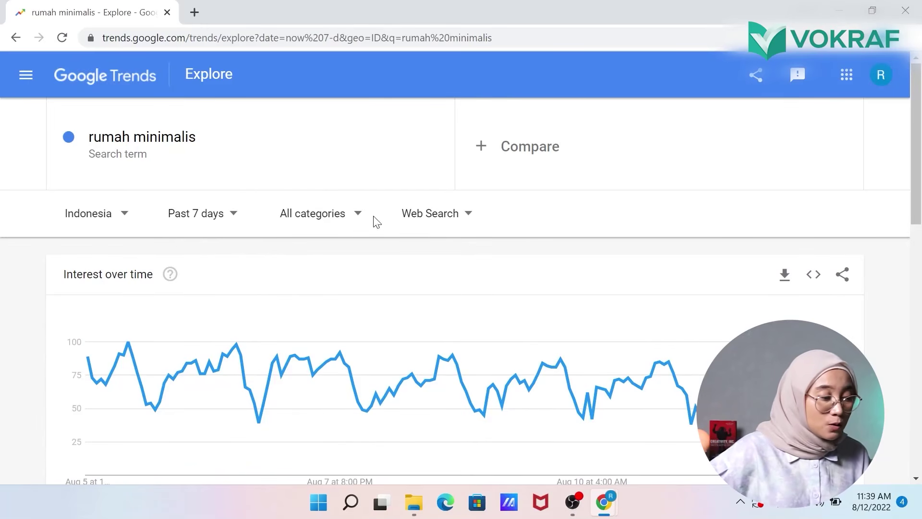
pyautogui.click(420, 219)
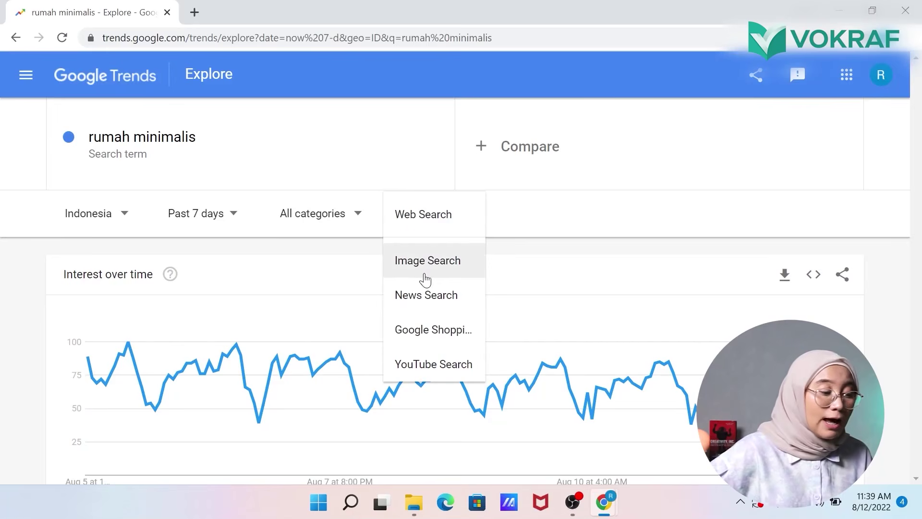
pyautogui.click(354, 255)
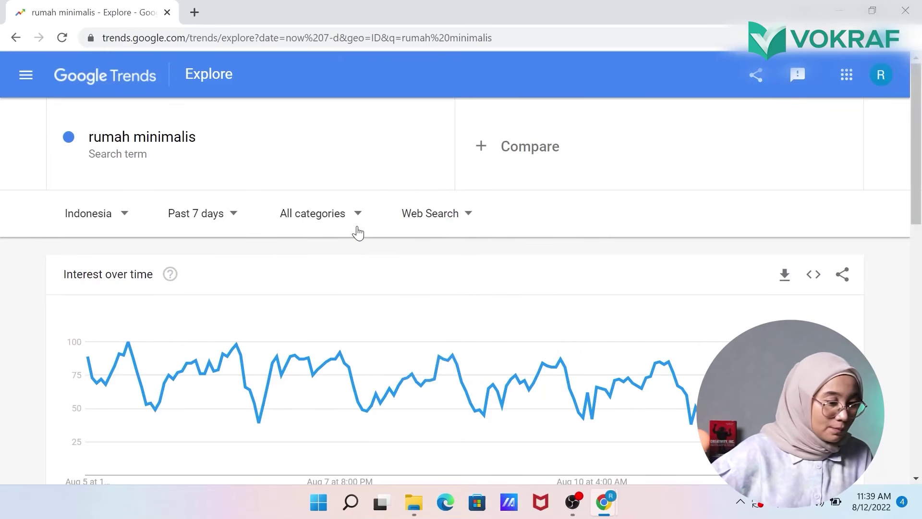
# Examine the interest over time, interest by subregion, related topics and related queries for rumah minimalis
pyautogui.scroll(-1, 366, 265)
pyautogui.scroll(-3, 367, 265)
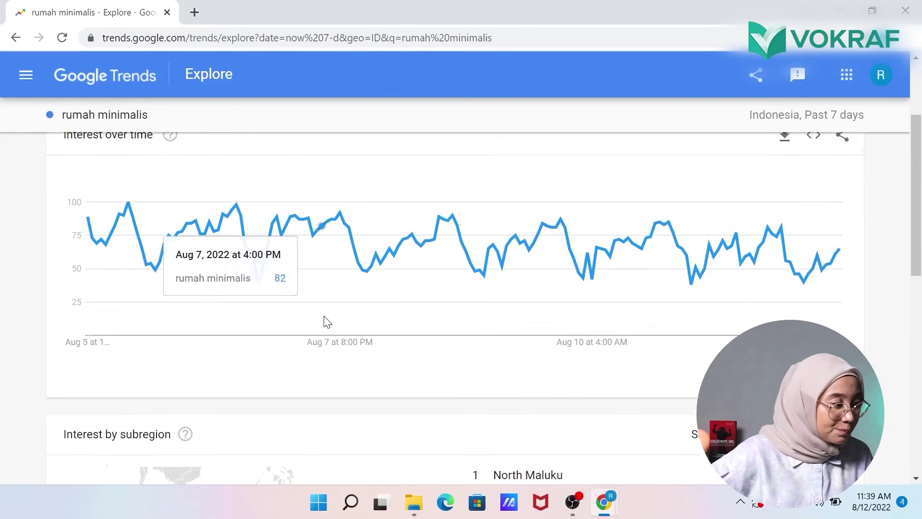
pyautogui.scroll(1, 325, 319)
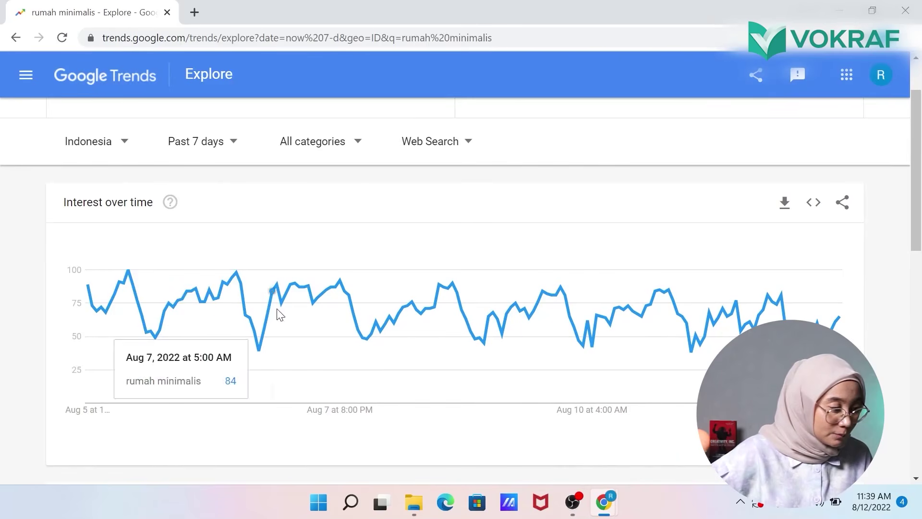
pyautogui.scroll(-4, 833, 319)
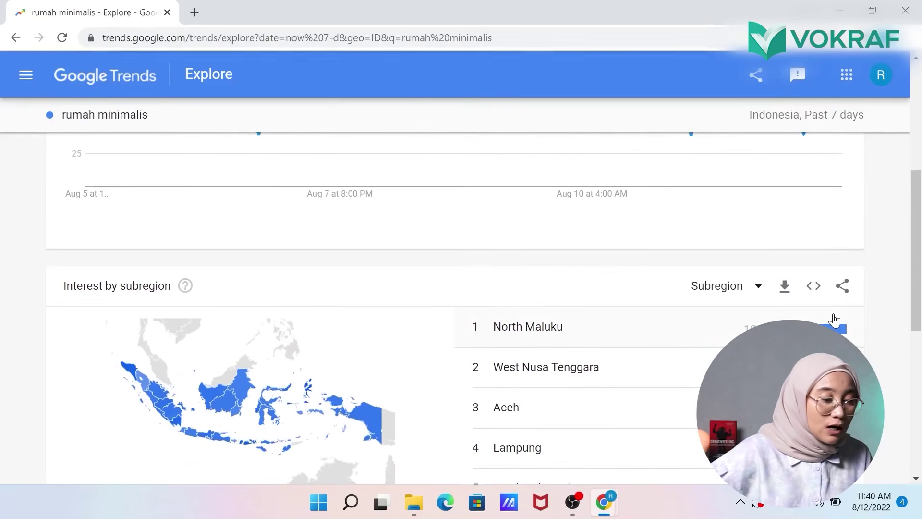
pyautogui.scroll(-1, 834, 318)
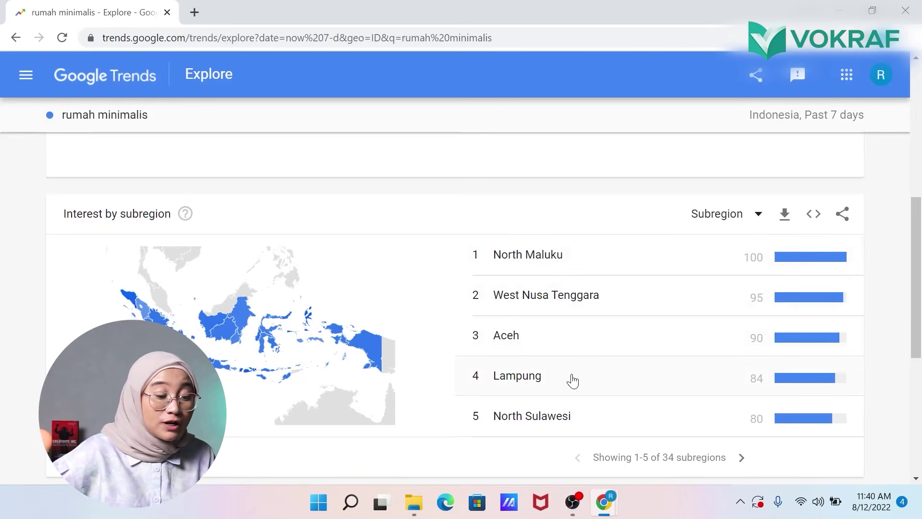
pyautogui.scroll(-1, 573, 381)
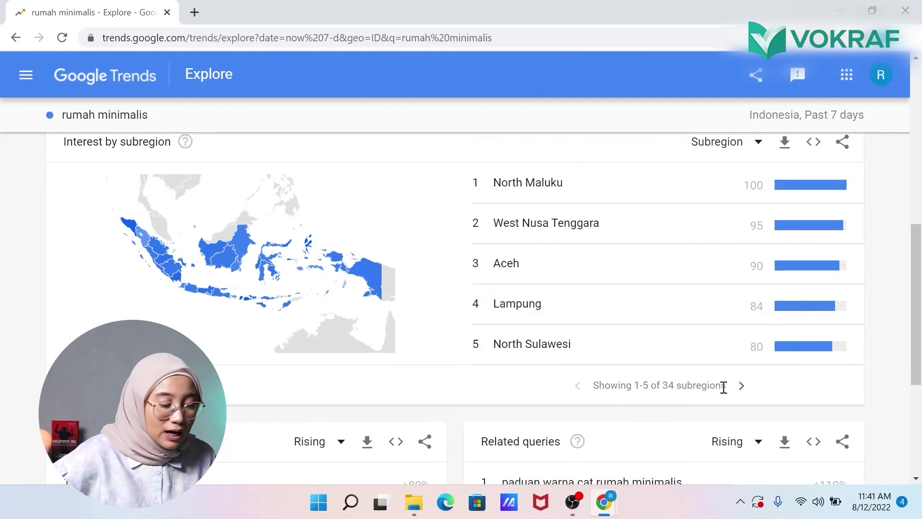
pyautogui.scroll(-3, 677, 305)
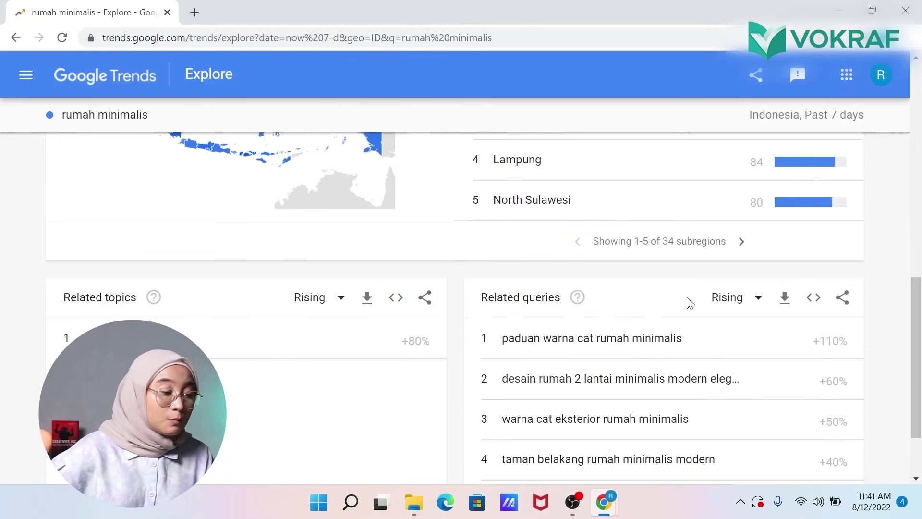
pyautogui.scroll(-2, 690, 302)
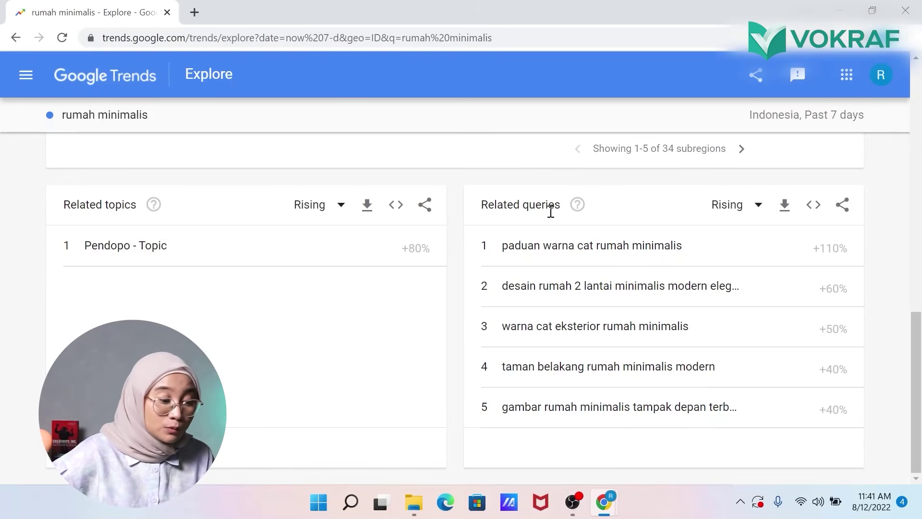
# Switch the related queries from Rising to Top and look through the first two pages of the list
pyautogui.click(742, 206)
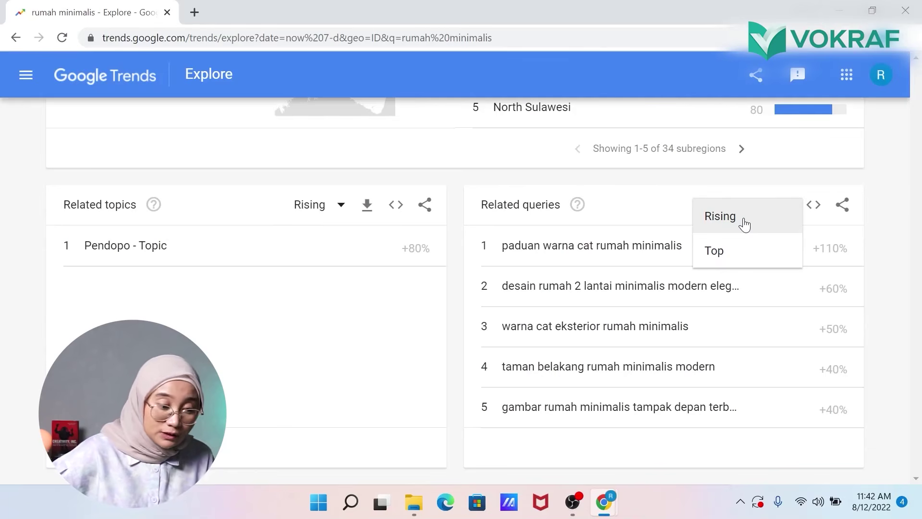
pyautogui.click(641, 200)
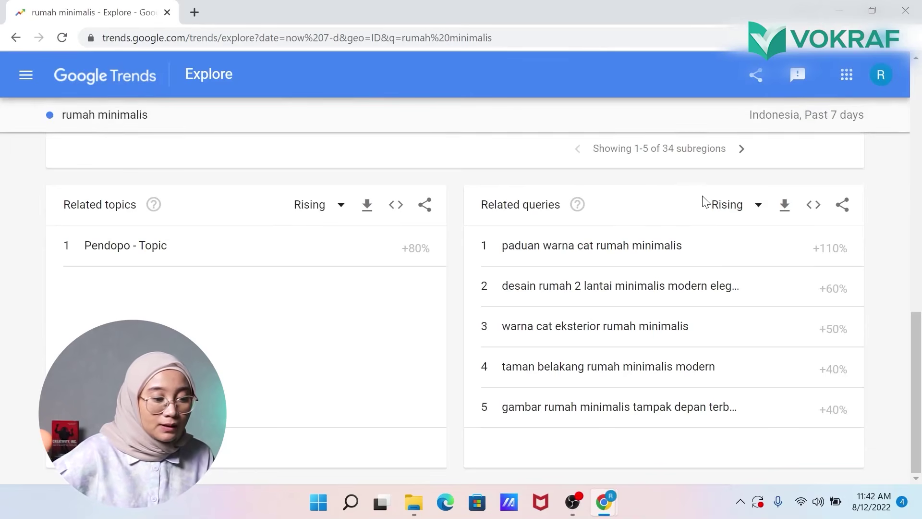
pyautogui.click(734, 210)
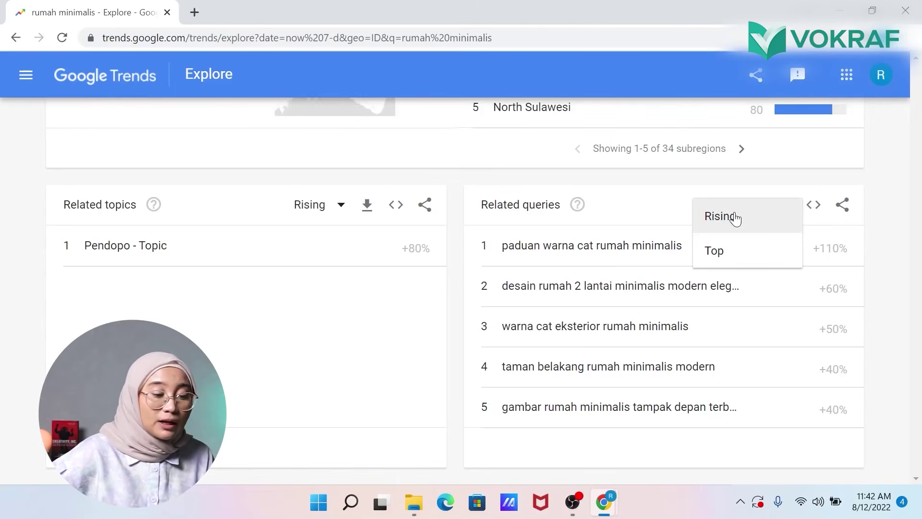
pyautogui.click(743, 251)
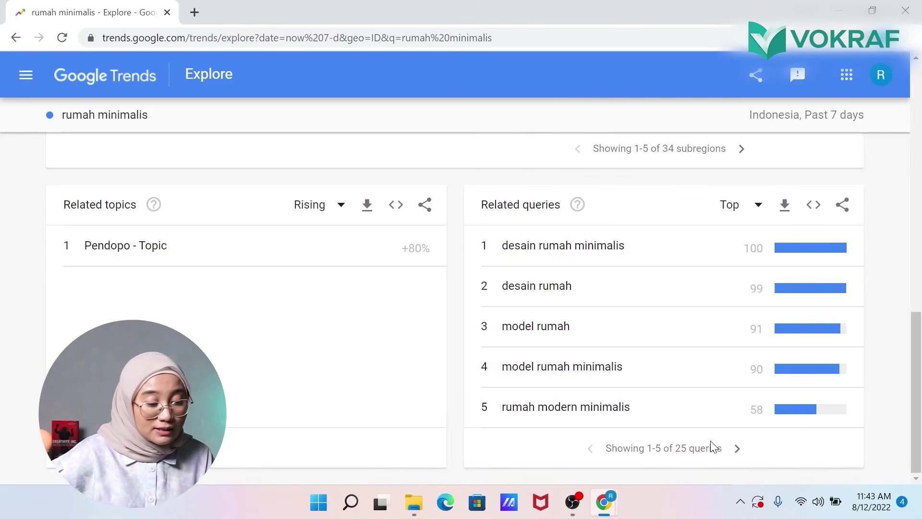
pyautogui.click(738, 449)
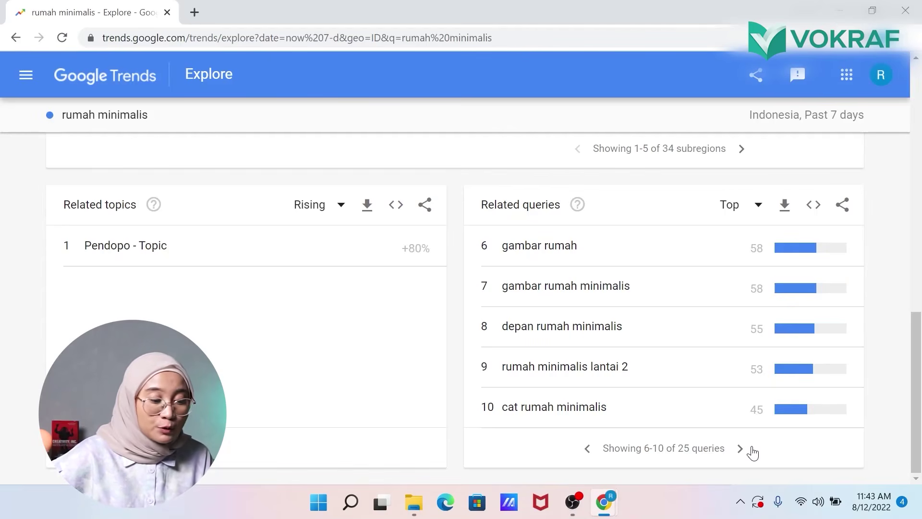
pyautogui.click(598, 452)
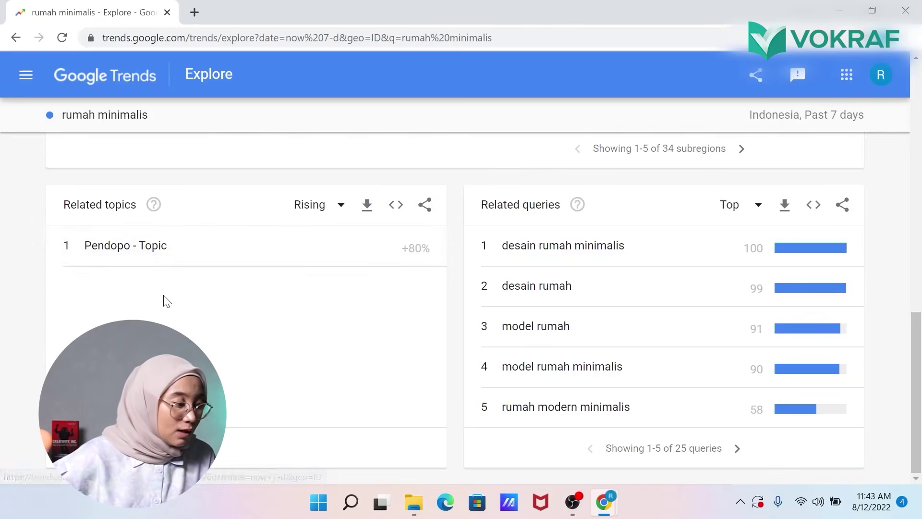
# Open the related topic Pendopo and examine its interest over time, interest by subregion, related topics and related queries
pyautogui.click(138, 257)
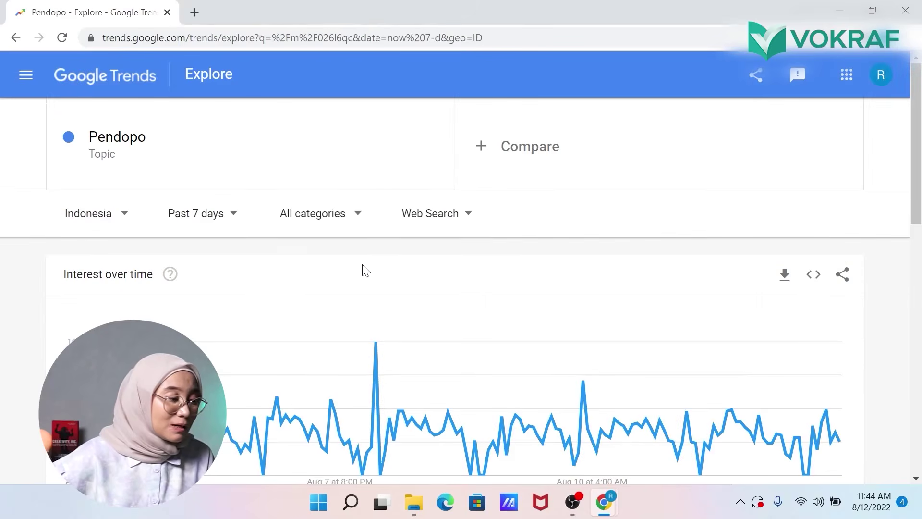
pyautogui.scroll(-2, 365, 271)
pyautogui.scroll(2, 365, 271)
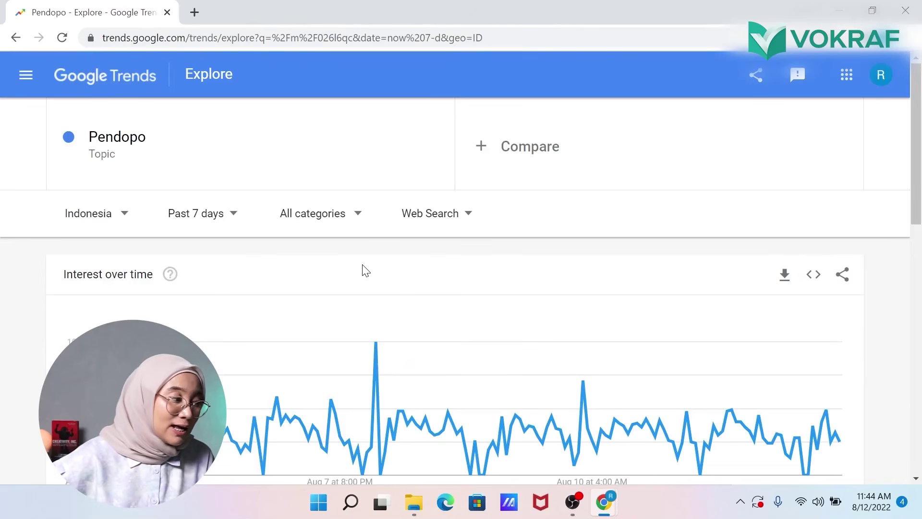
pyautogui.scroll(-5, 365, 271)
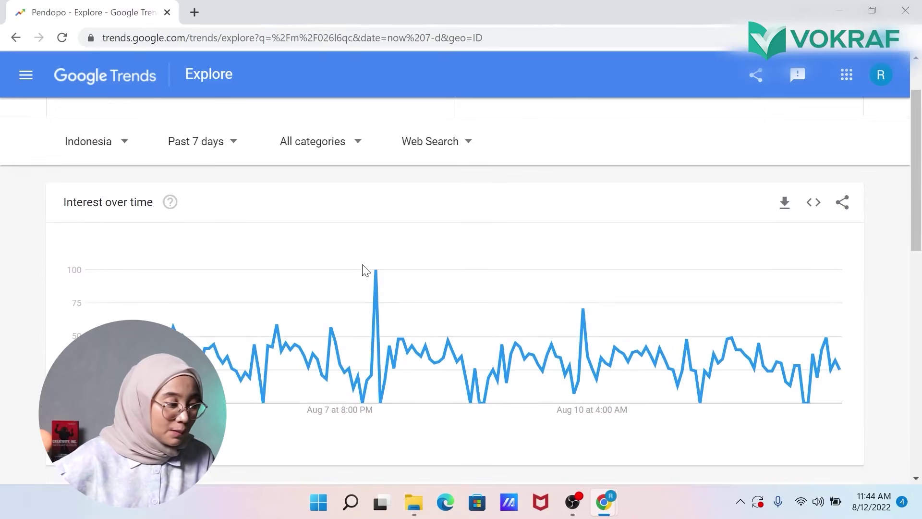
pyautogui.scroll(1, 364, 265)
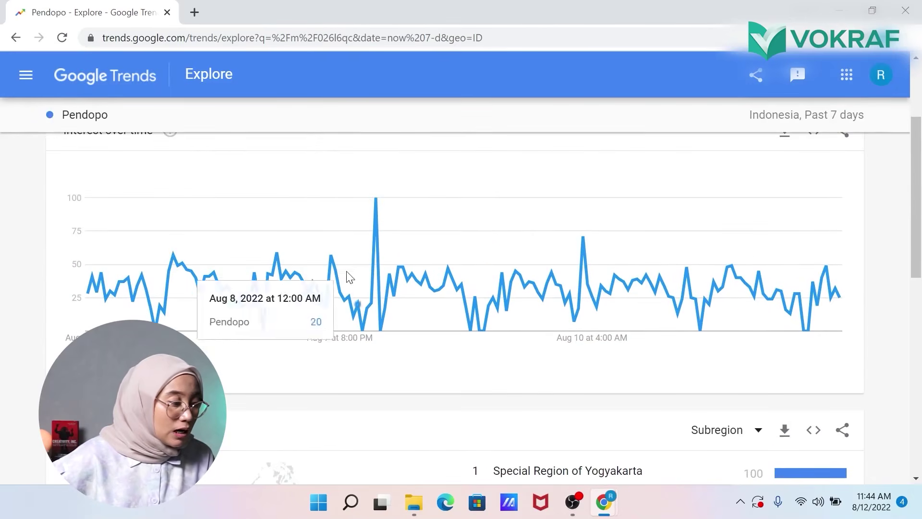
pyautogui.scroll(2, 173, 298)
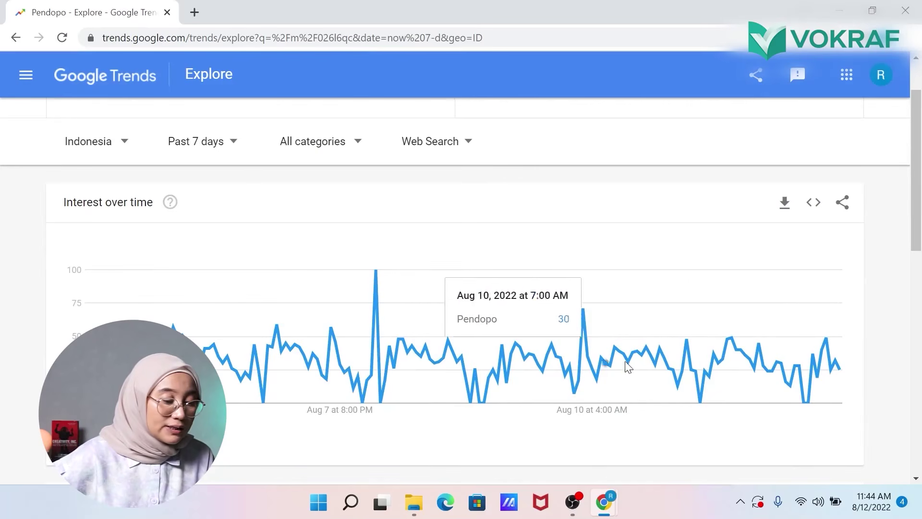
pyautogui.scroll(-5, 724, 363)
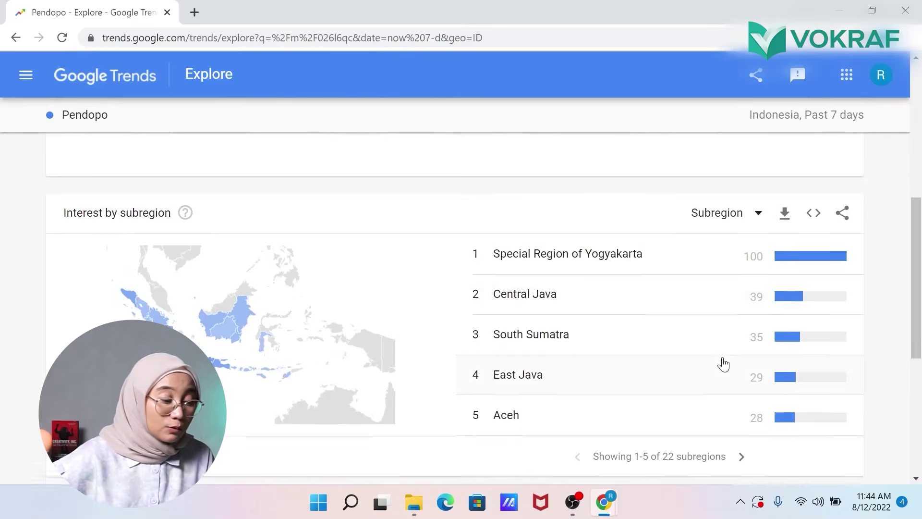
pyautogui.scroll(-3, 721, 363)
pyautogui.scroll(3, 705, 350)
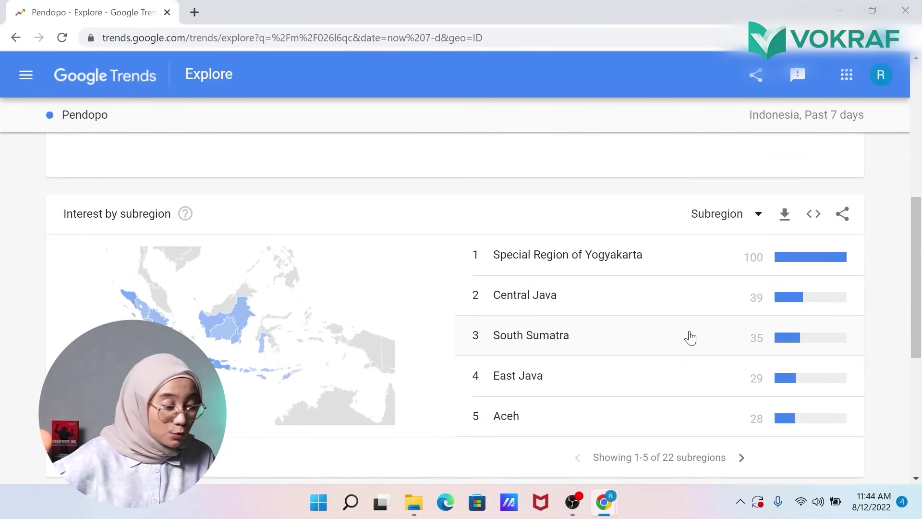
pyautogui.scroll(-5, 690, 337)
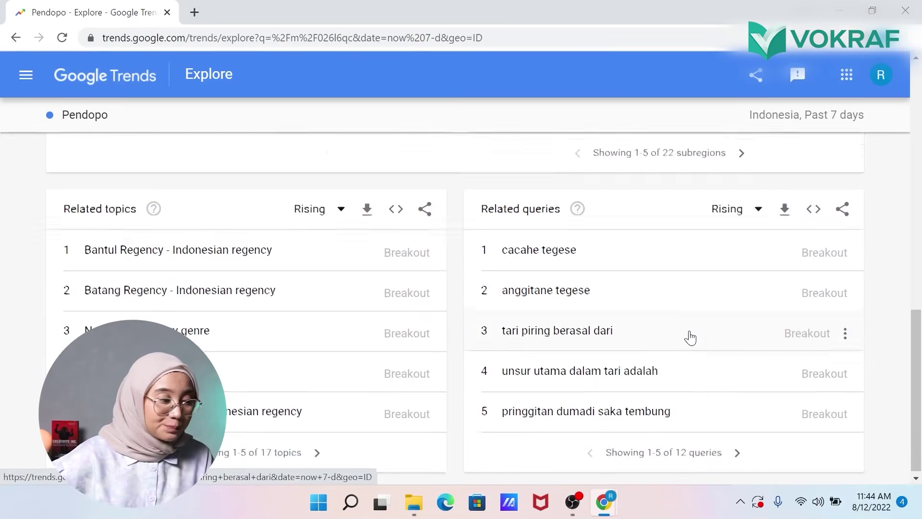
pyautogui.scroll(15, 689, 336)
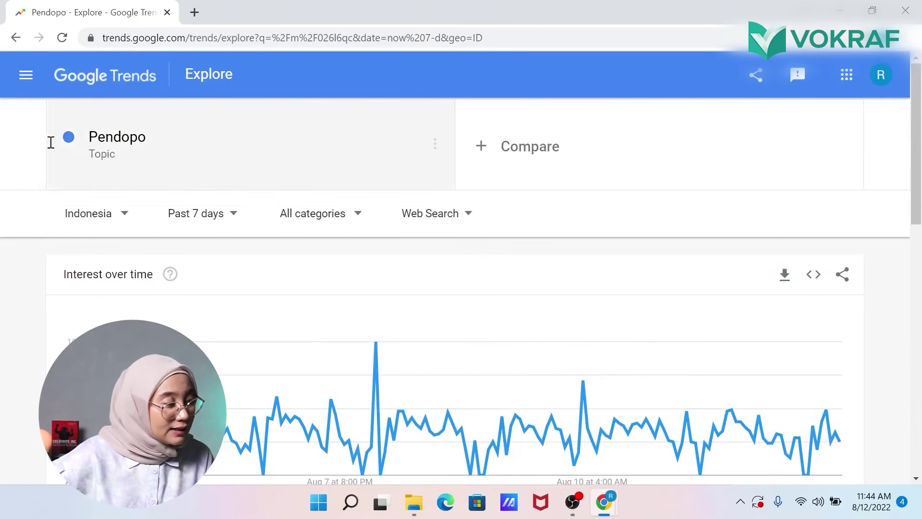
# Return to the rumah minimalis results and review the interest by subregion and the related topics and queries
pyautogui.click(16, 38)
pyautogui.scroll(-8, 671, 346)
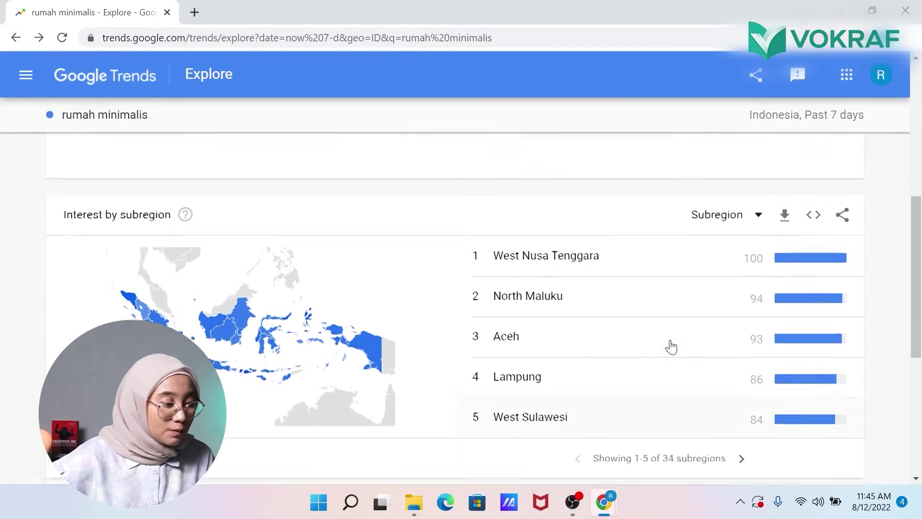
pyautogui.scroll(-5, 671, 346)
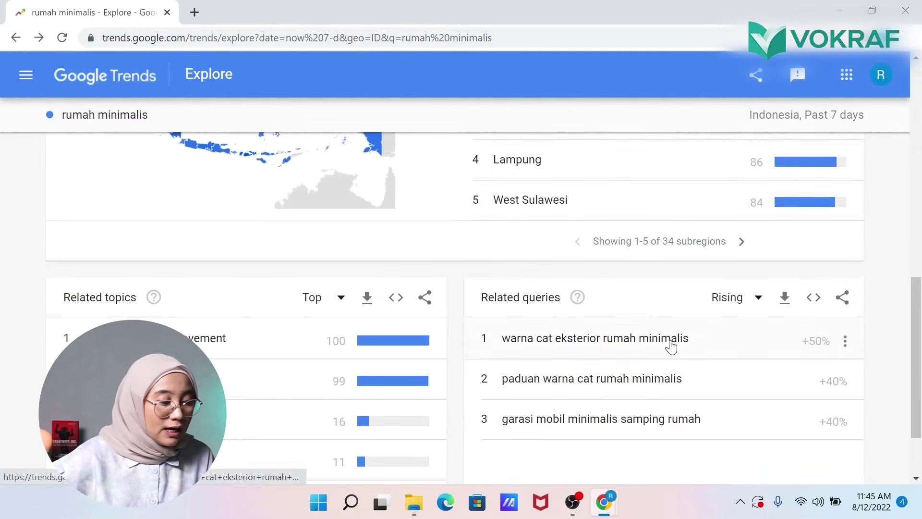
pyautogui.scroll(-2, 670, 346)
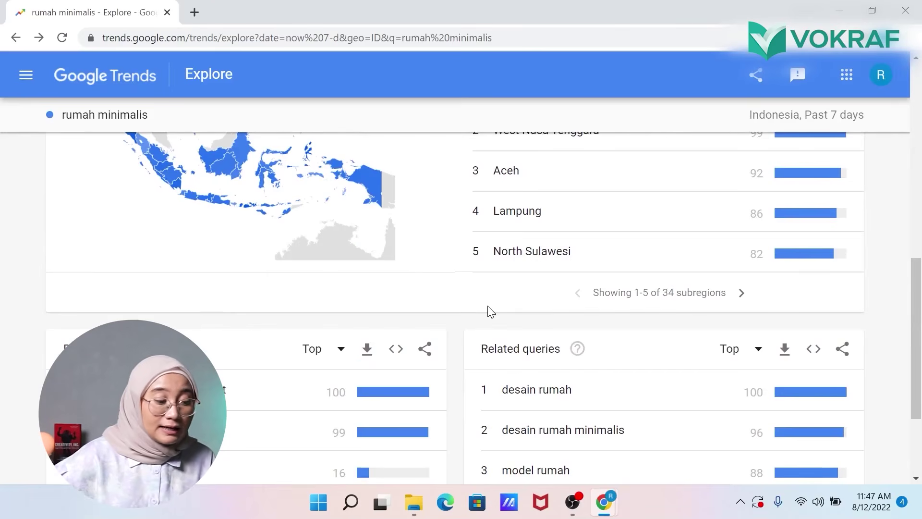
pyautogui.scroll(5, 489, 311)
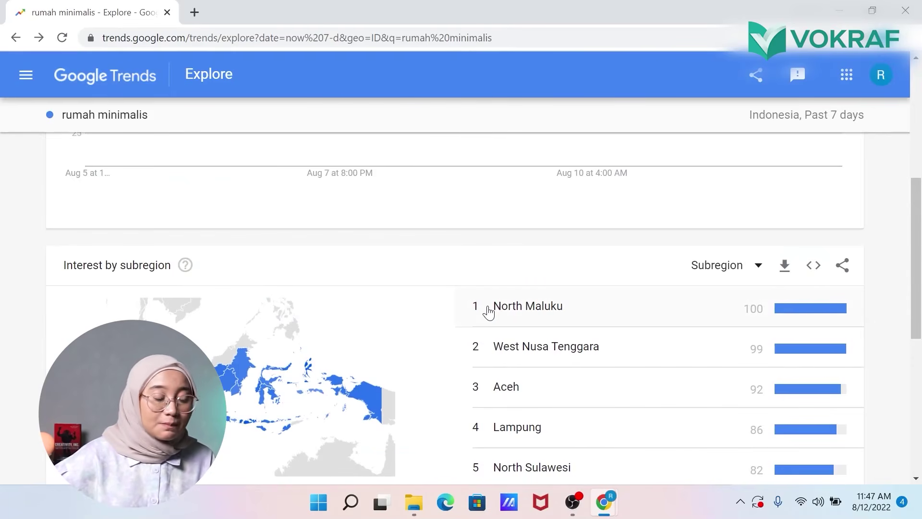
pyautogui.scroll(-1, 488, 311)
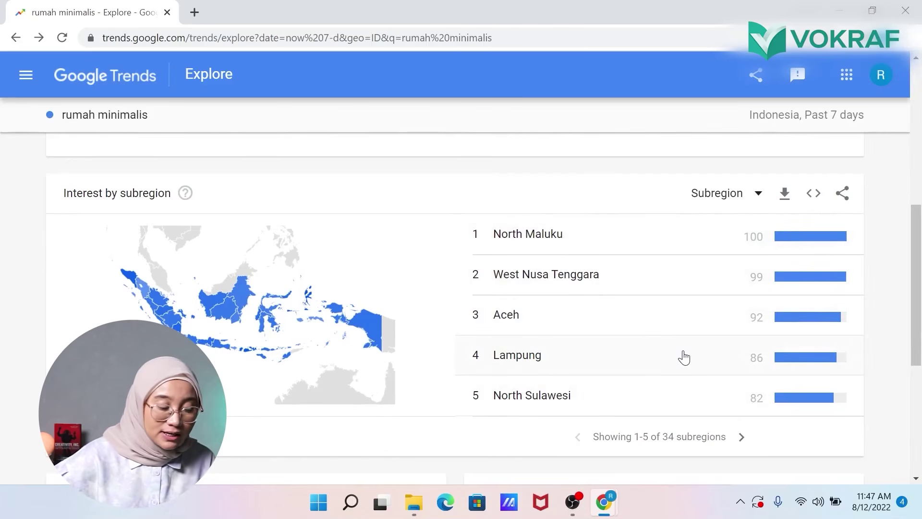
# Look over the top related topics and top related queries for rumah minimalis
pyautogui.scroll(-6, 681, 356)
pyautogui.scroll(4, 663, 245)
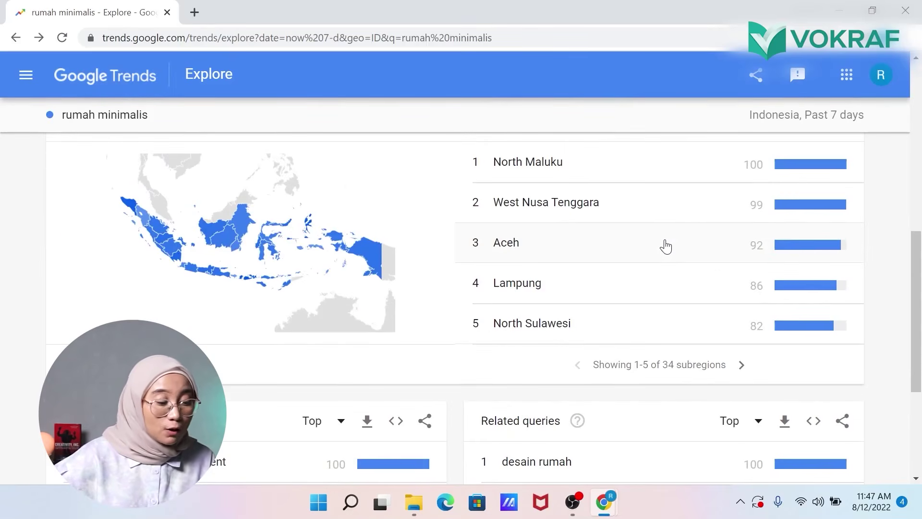
pyautogui.scroll(-1, 666, 246)
pyautogui.scroll(-1, 665, 343)
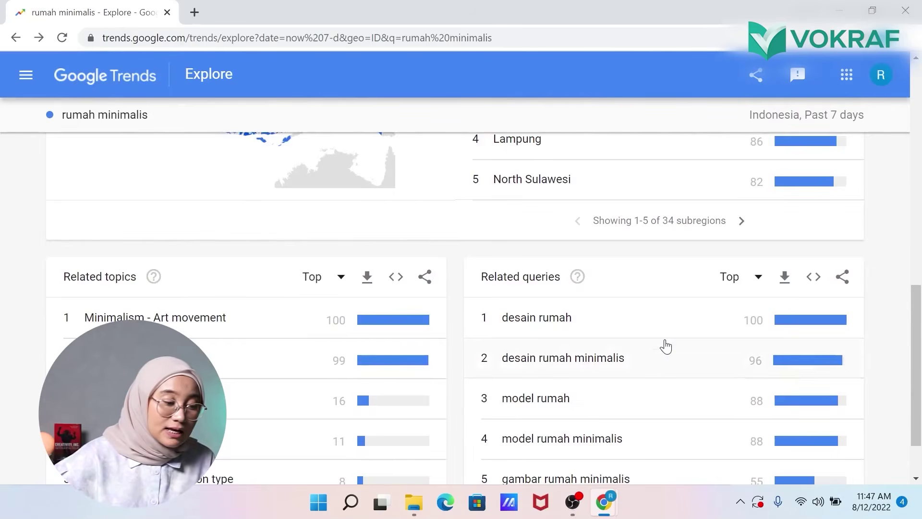
pyautogui.scroll(-1, 665, 345)
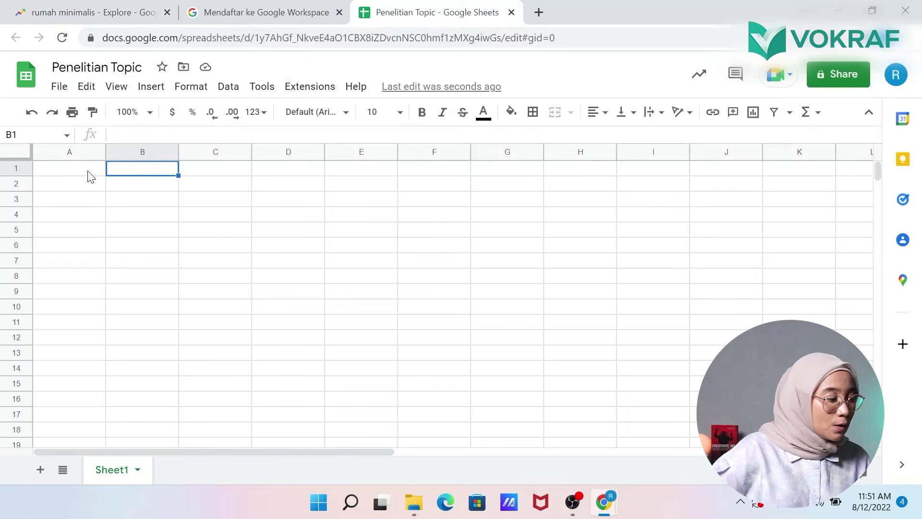
# In the Google Sheets file Penelitian Topic, enter the heading Target Topic in A1 and rumah minimalis in A2
pyautogui.click(91, 176)
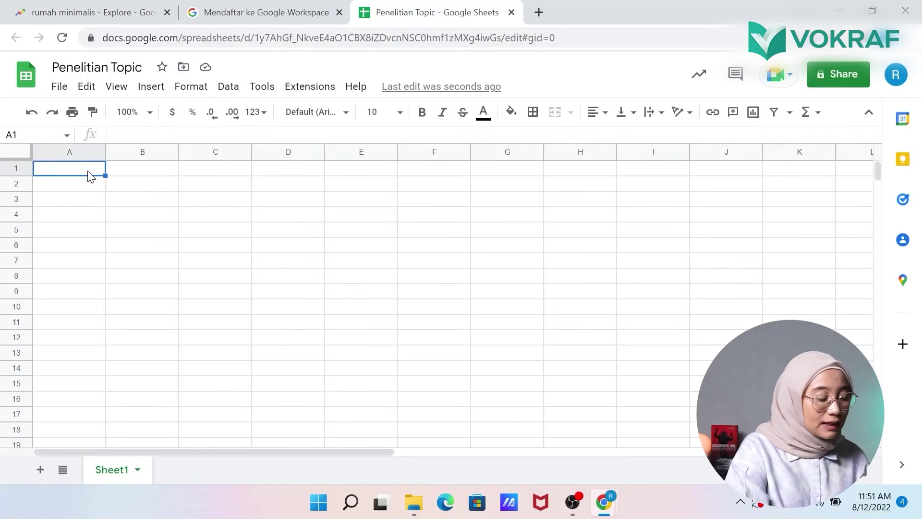
pyautogui.write('Target Topic')
pyautogui.press('Return')
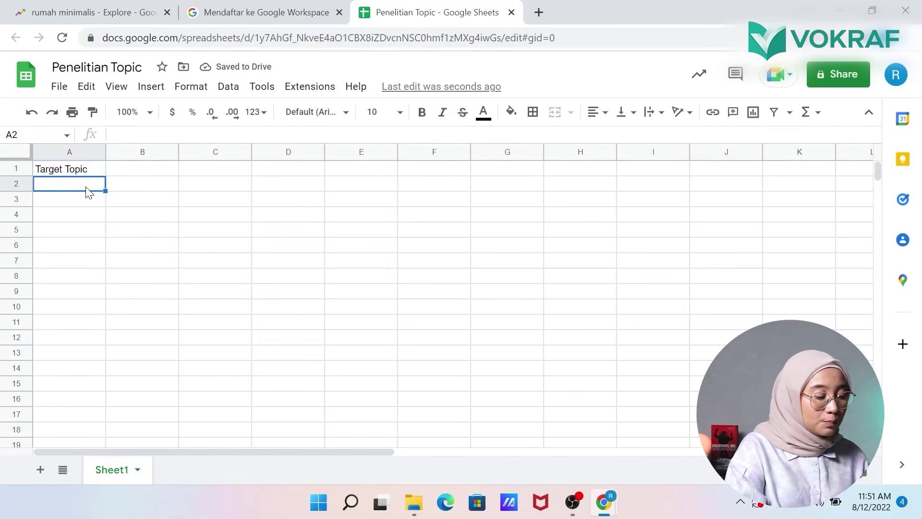
pyautogui.write('rumah minimalis')
pyautogui.click(144, 173)
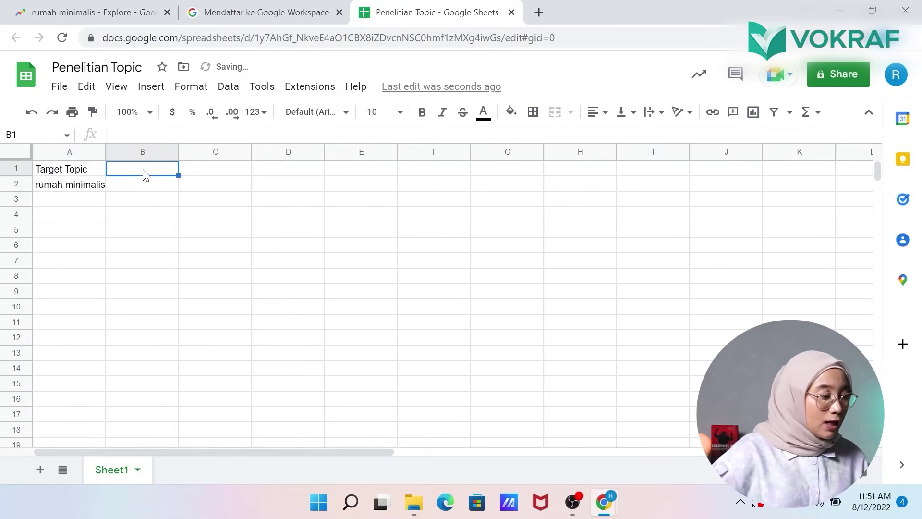
# Enter the heading Related Queries in B1 and list the five top queries from Google Trends below it, Desain rumah through gambar rumah minimalis
pyautogui.click(225, 9)
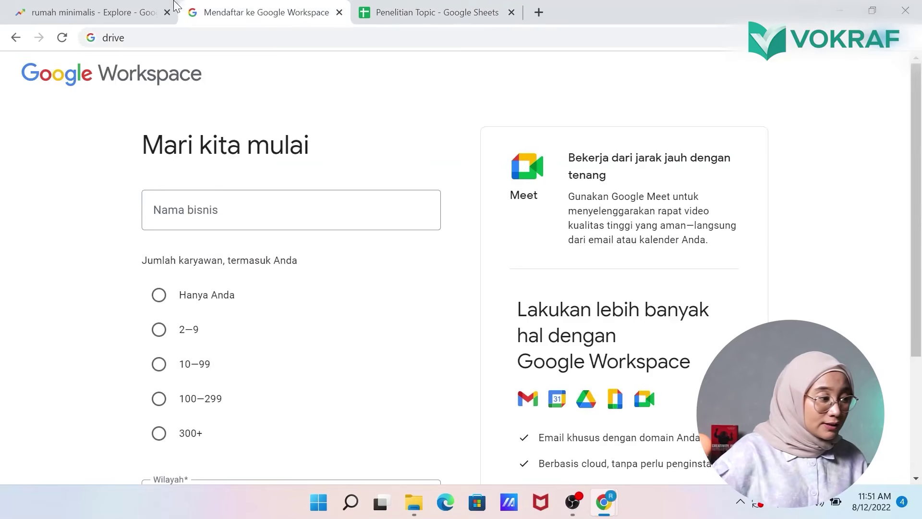
pyautogui.click(144, 10)
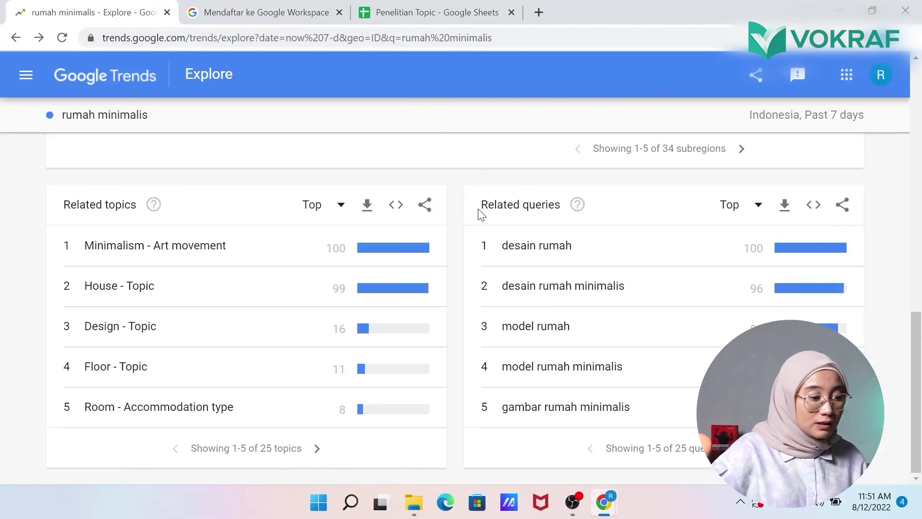
pyautogui.moveTo(478, 206); pyautogui.dragTo(533, 220)
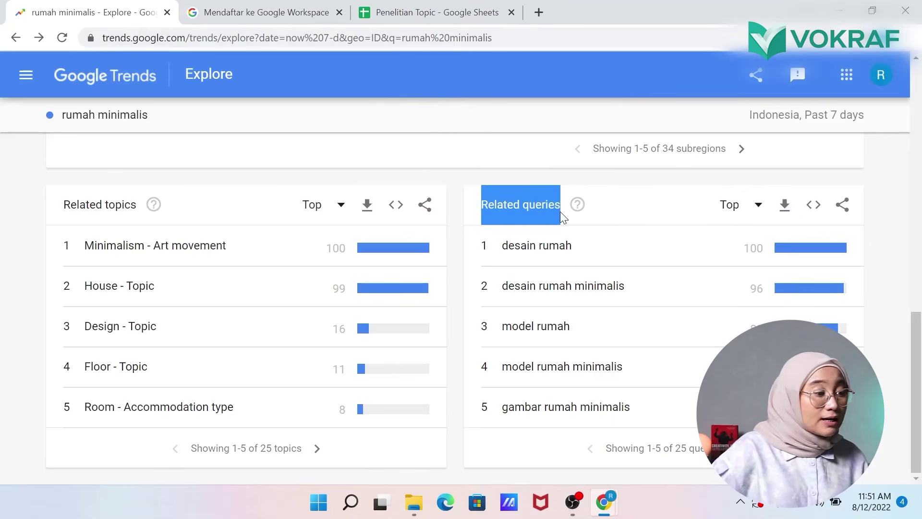
pyautogui.click(438, 12)
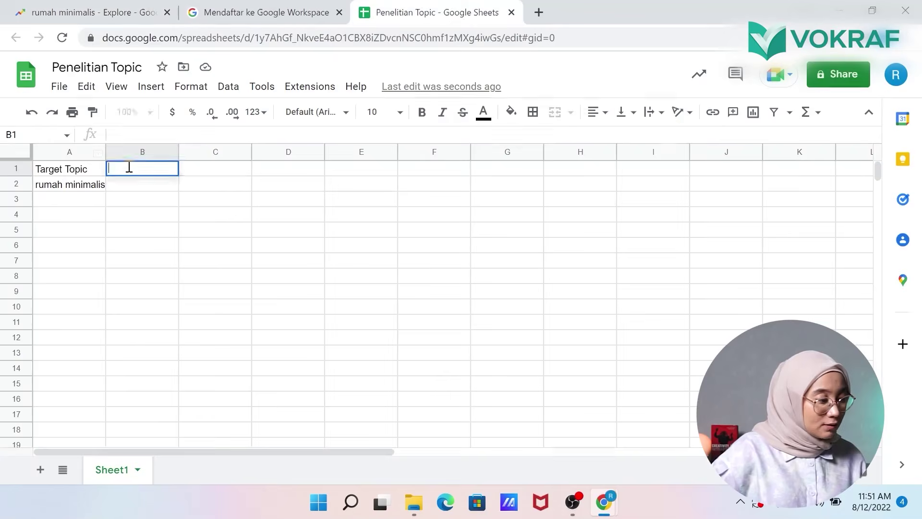
pyautogui.hotkey('ctrl', 'Tab')
pyautogui.moveTo(503, 245); pyautogui.dragTo(560, 249)
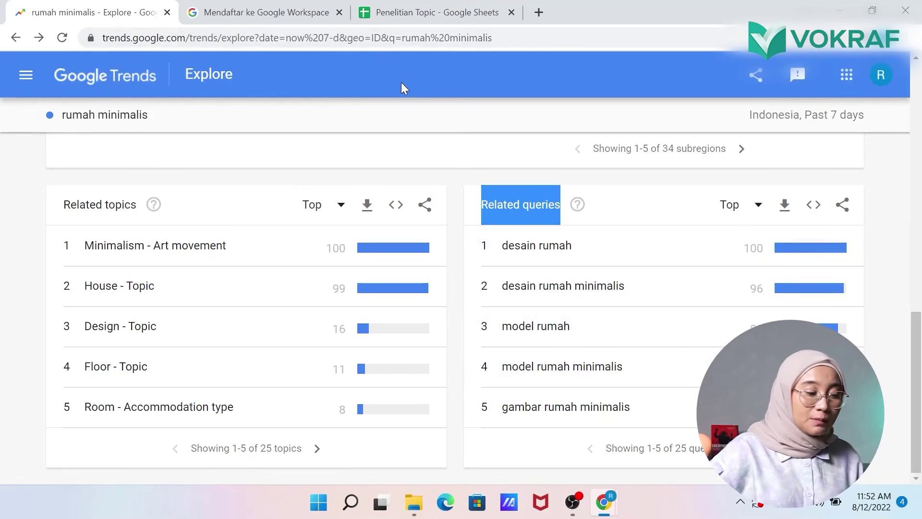
pyautogui.click(429, 12)
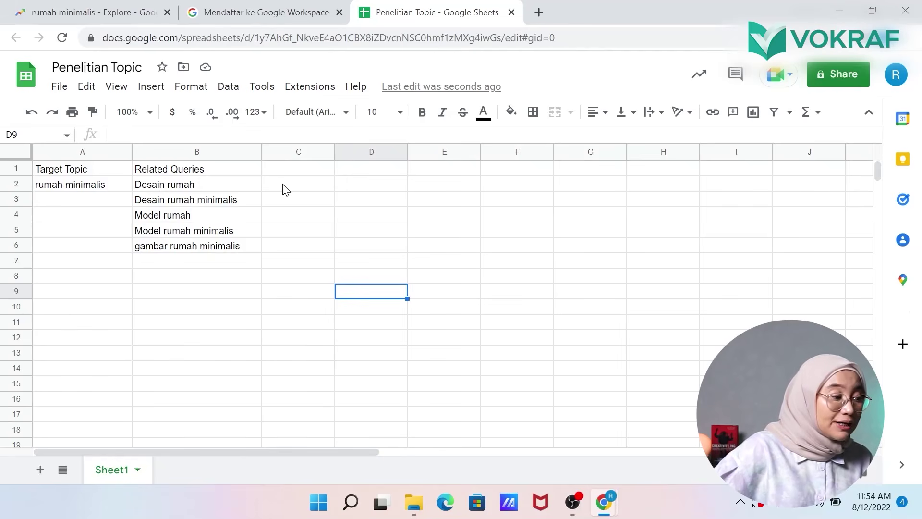
# Select the empty cells C2 to C6 beside the listed related queries
pyautogui.moveTo(283, 185); pyautogui.dragTo(283, 203)
pyautogui.moveTo(283, 240); pyautogui.dragTo(285, 242)
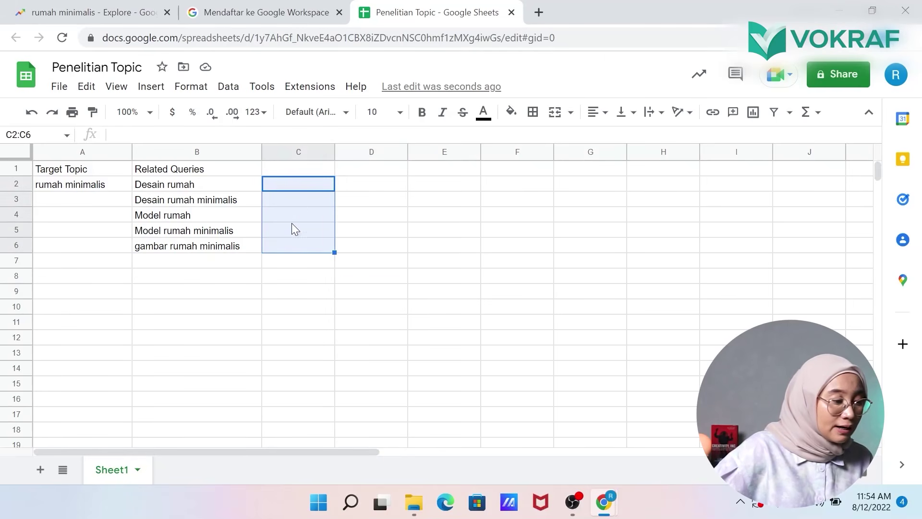